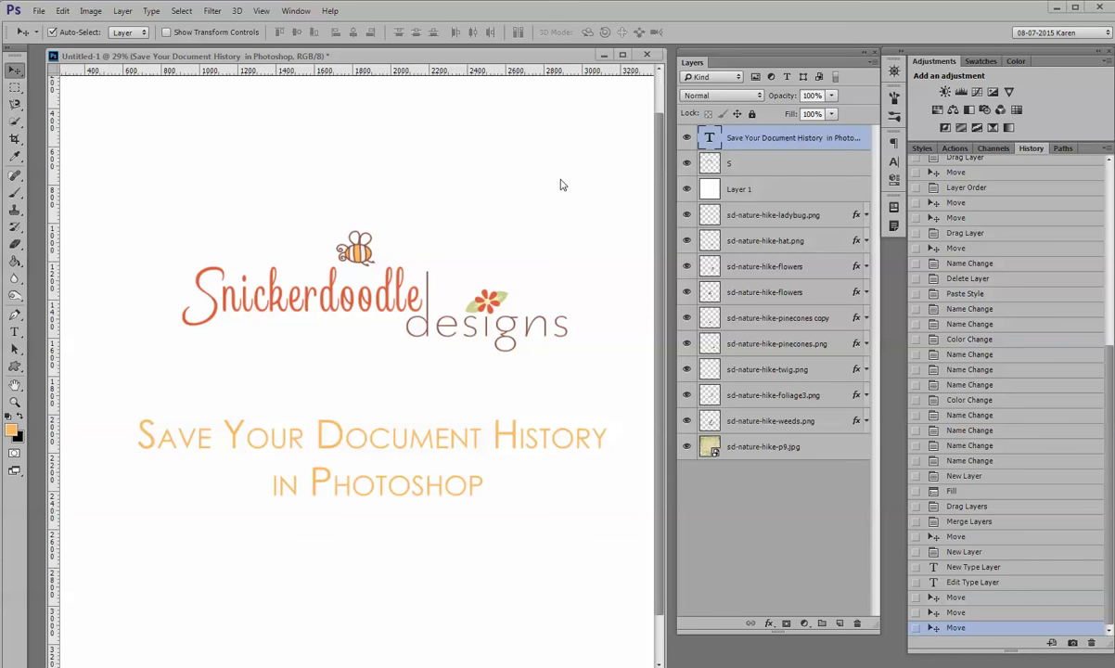
# Delete the title text, 'S' logo and blank 'Layer 1' layers, leaving only the nature-hike artwork.
pyautogui.moveTo(805, 137); pyautogui.dragTo(853, 624)
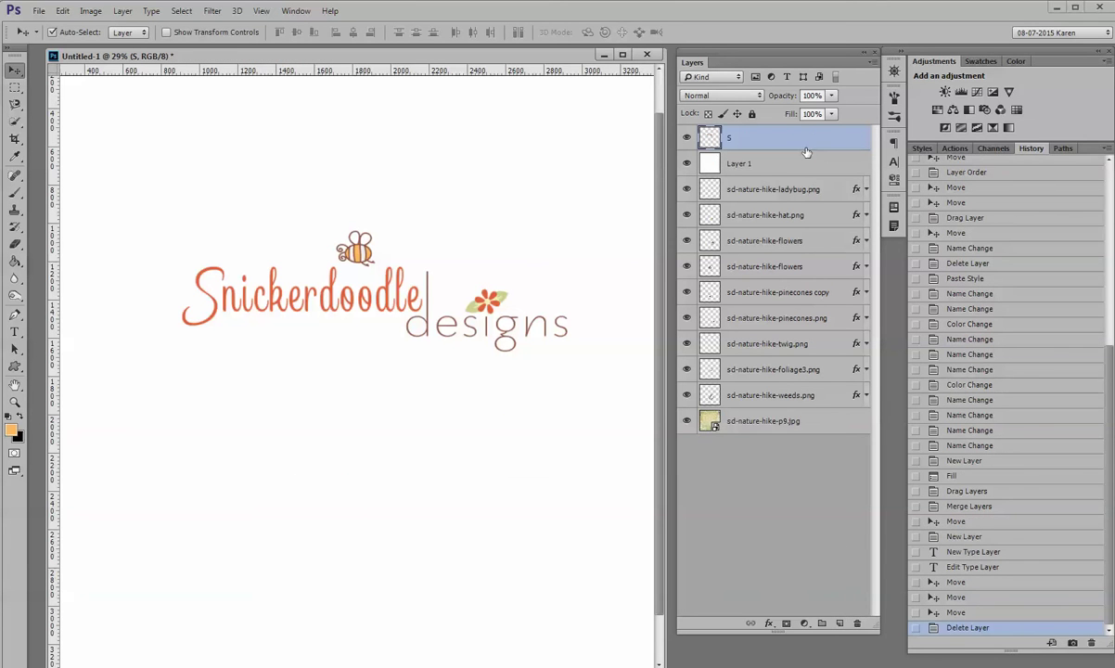
pyautogui.press('Delete')
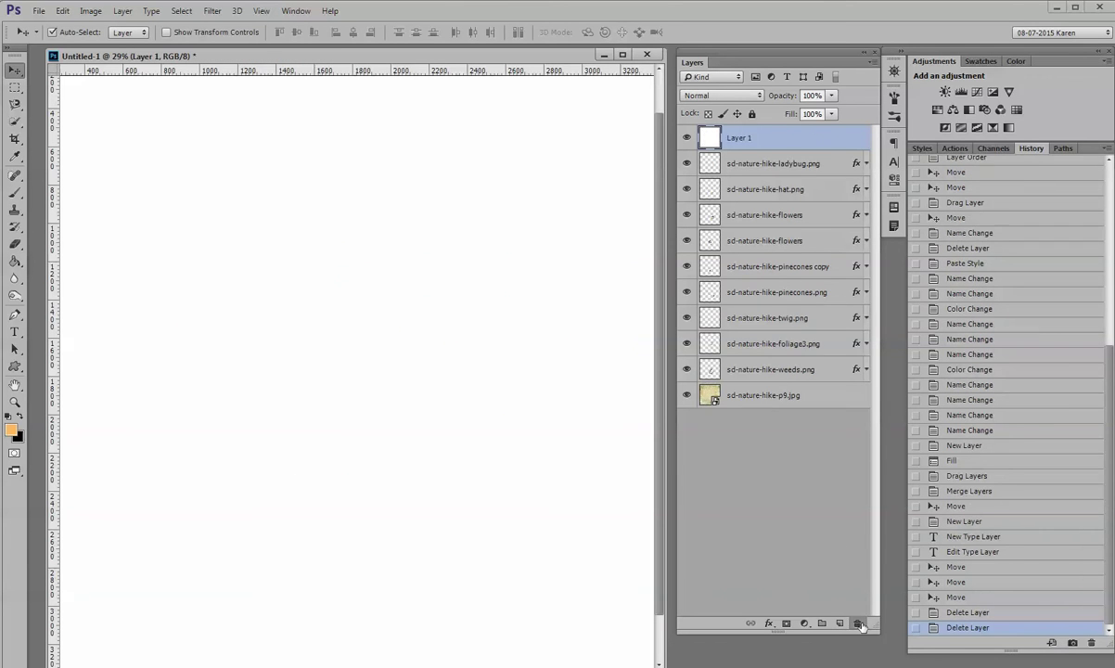
pyautogui.press('Delete')
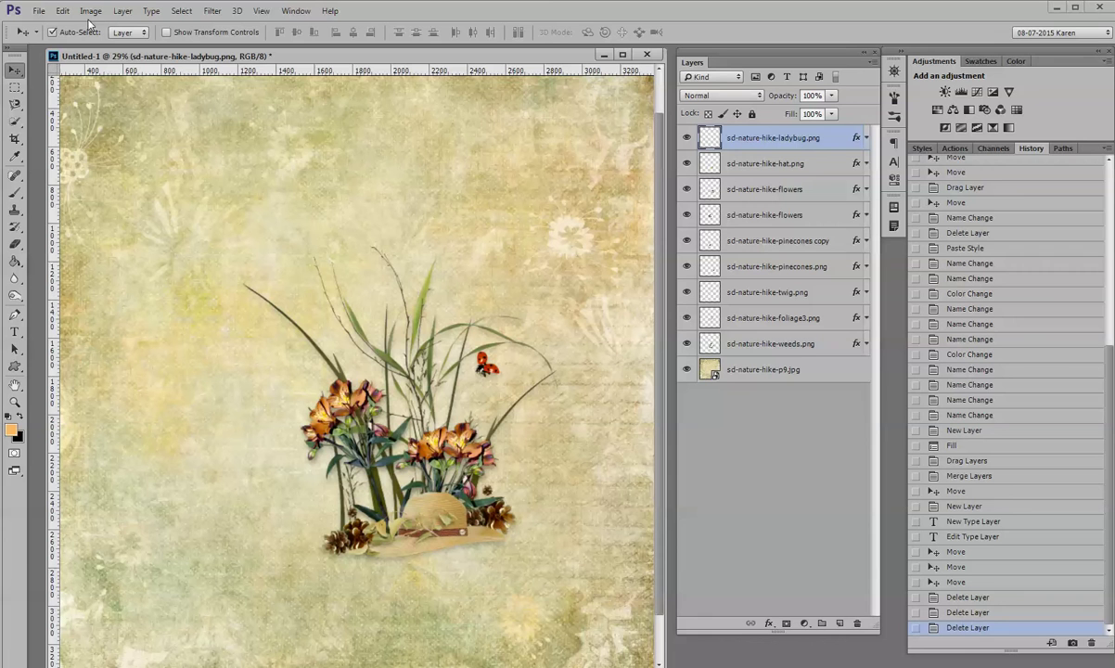
pyautogui.click(297, 11)
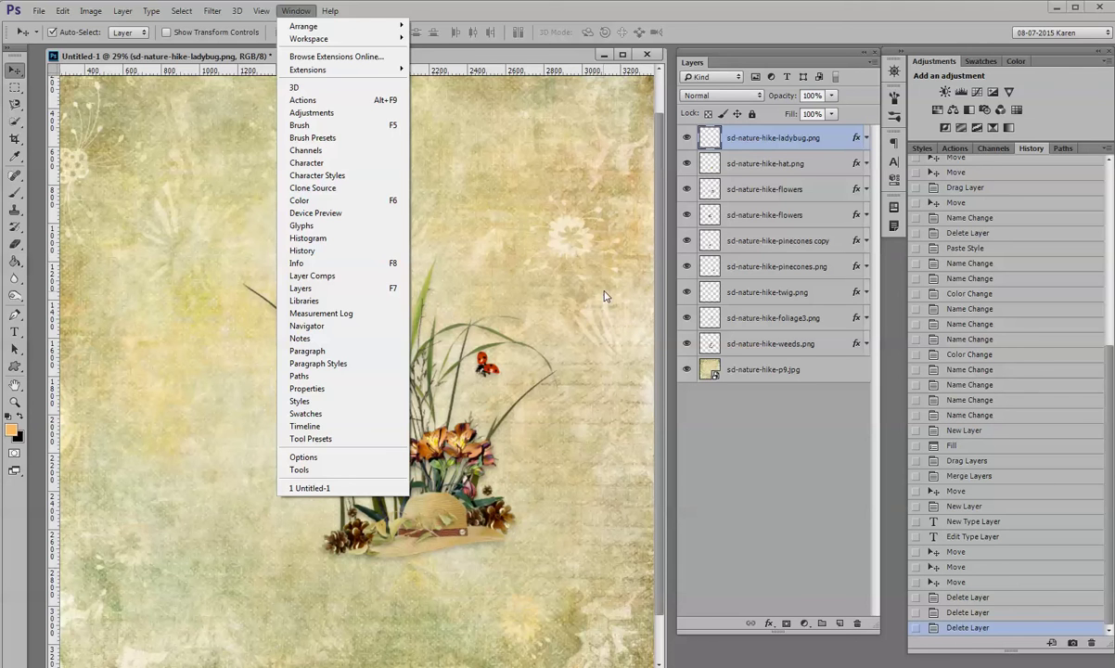
pyautogui.click(420, 59)
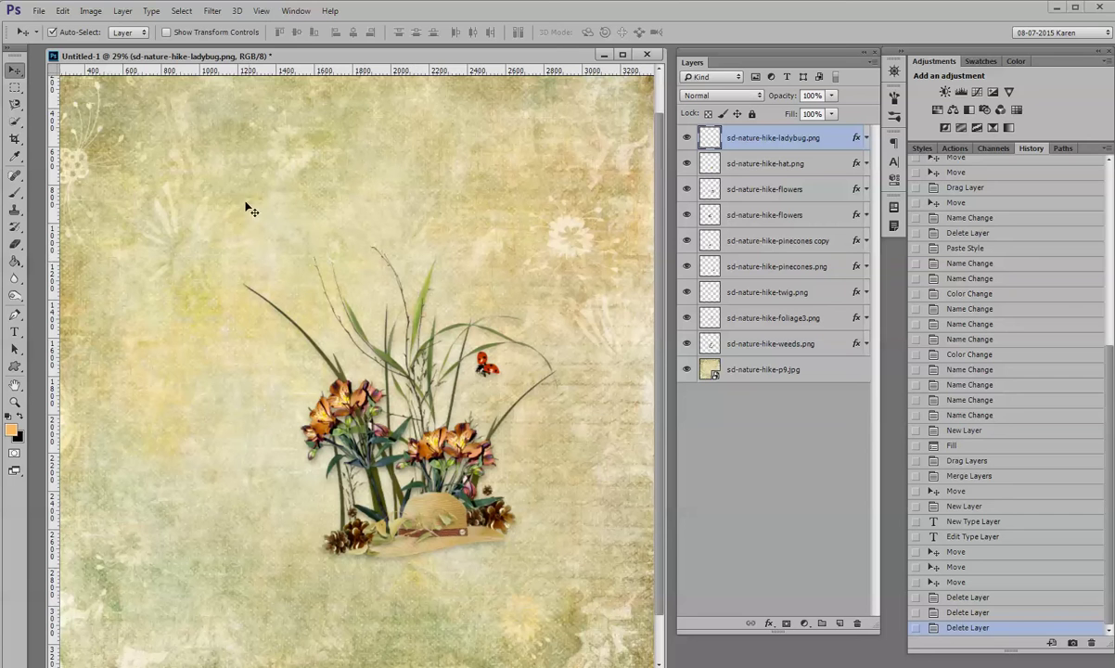
# Open the Performance preferences, showing History States at 50 and Cache Levels at 4.
pyautogui.click(62, 11)
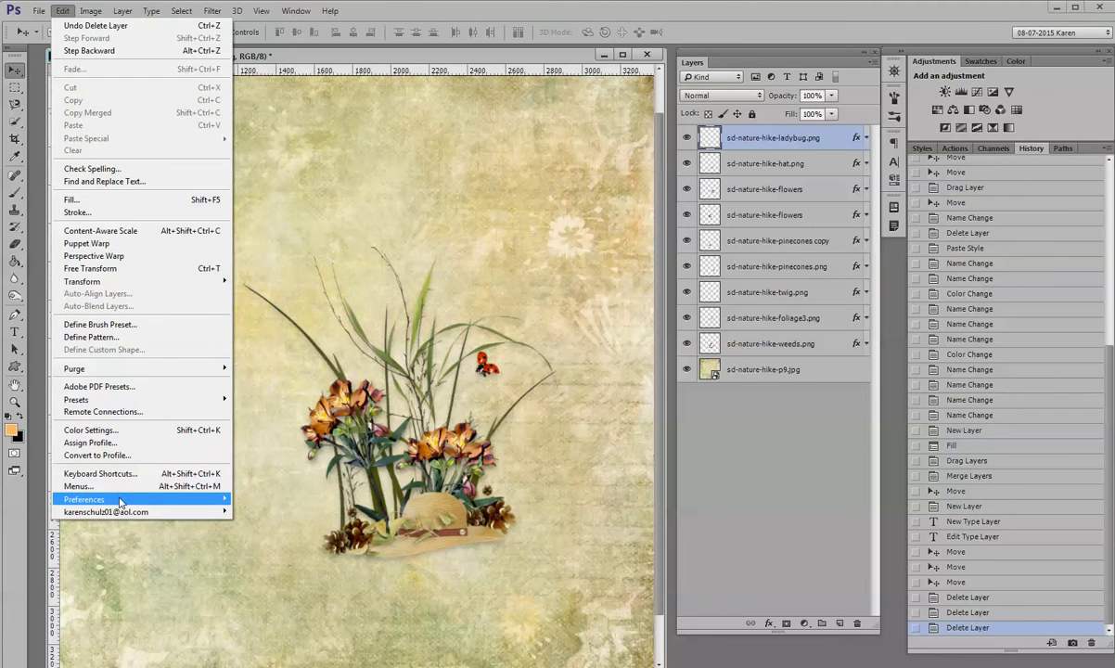
pyautogui.moveTo(118, 501)
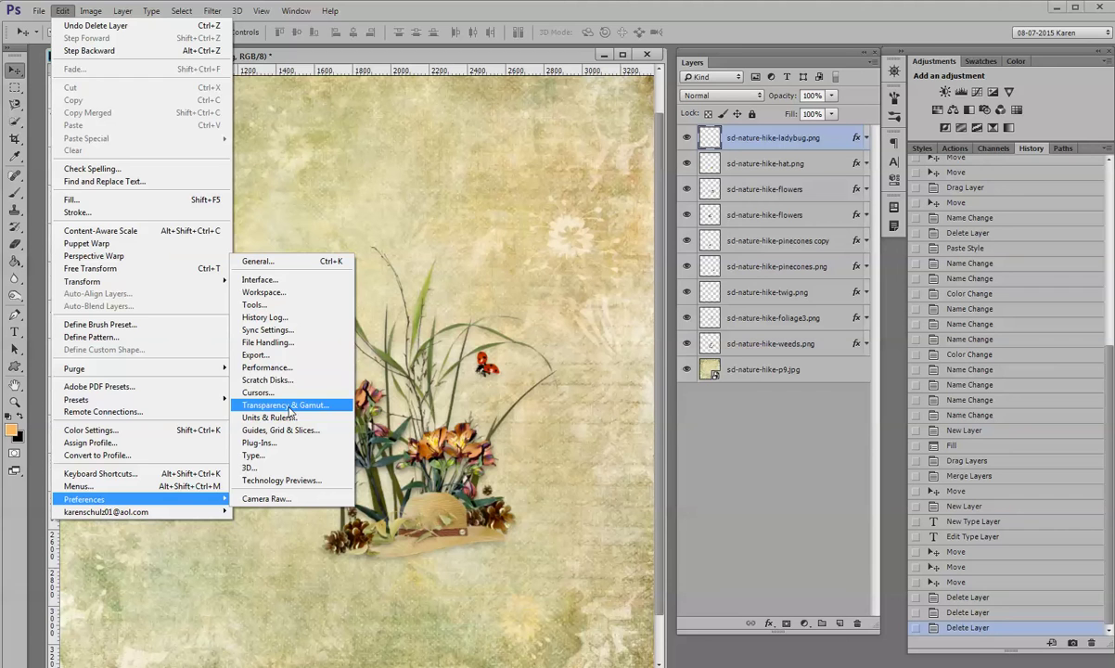
pyautogui.click(293, 369)
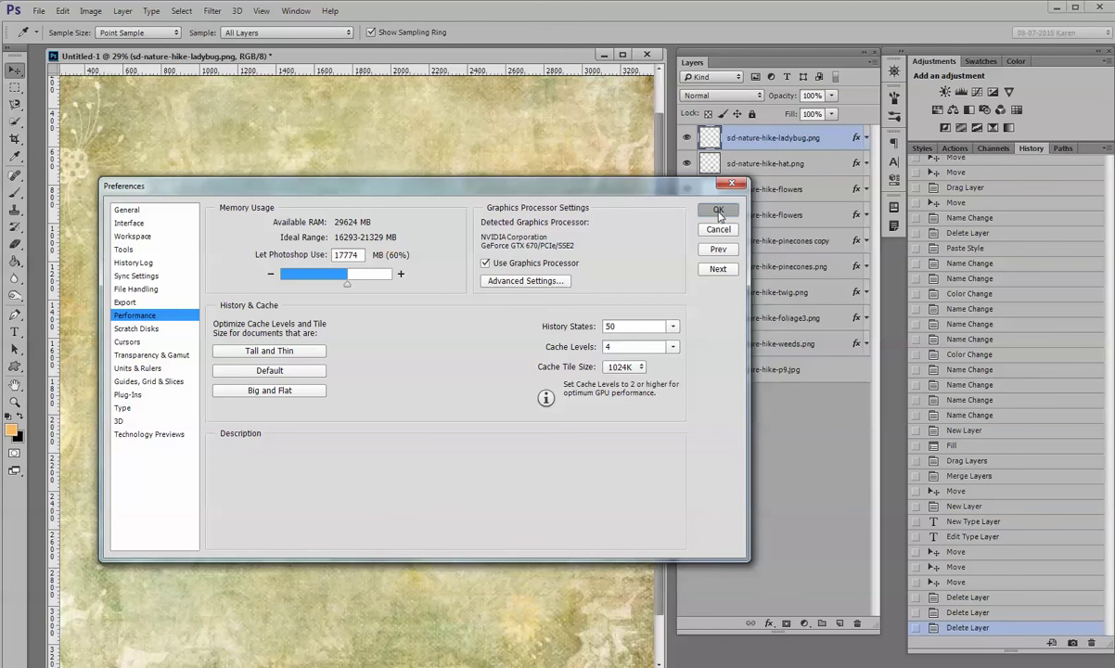
# Accept the Performance preferences and switch back to the Move tool (V).
pyautogui.click(719, 212)
pyautogui.press('v')
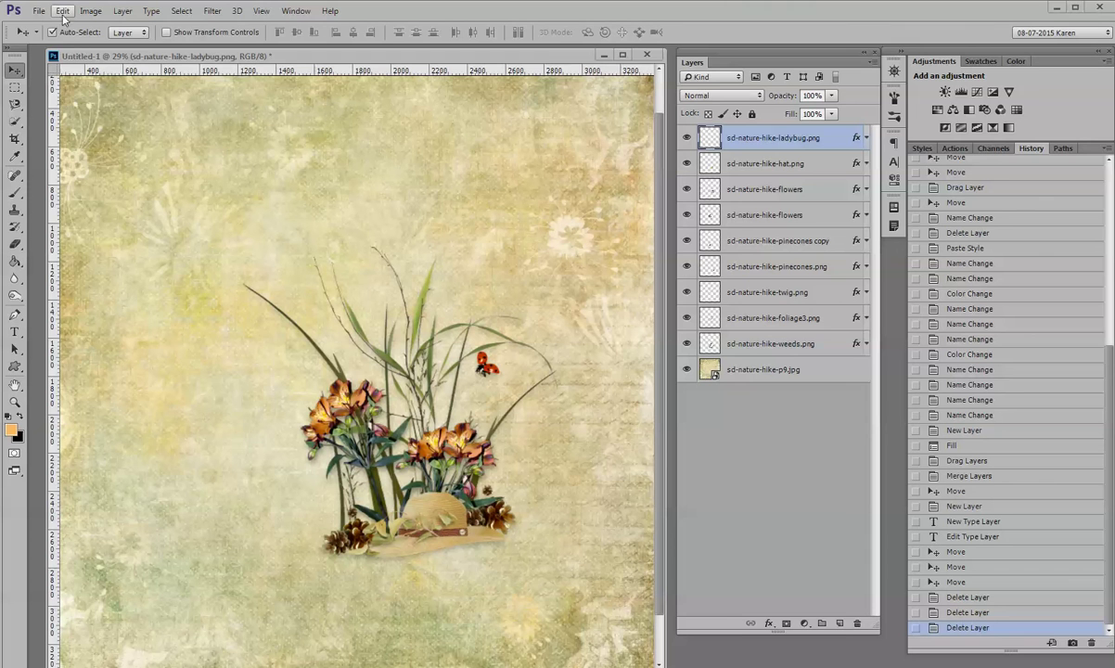
# Open the History Log page of Photoshop's Preferences.
pyautogui.click(62, 11)
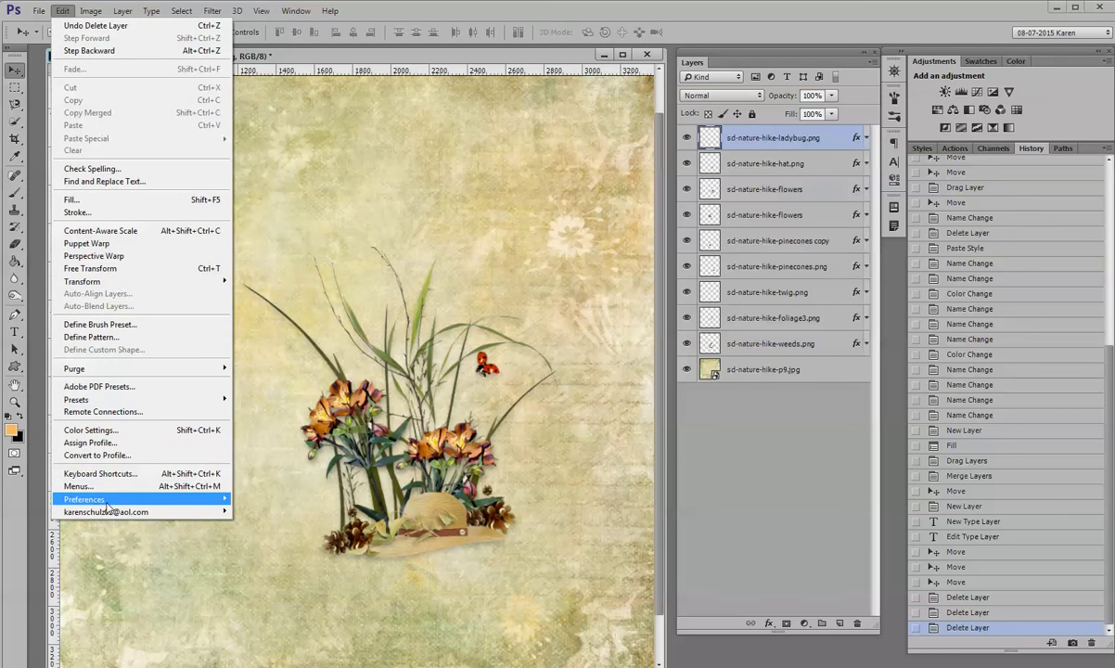
pyautogui.moveTo(106, 502)
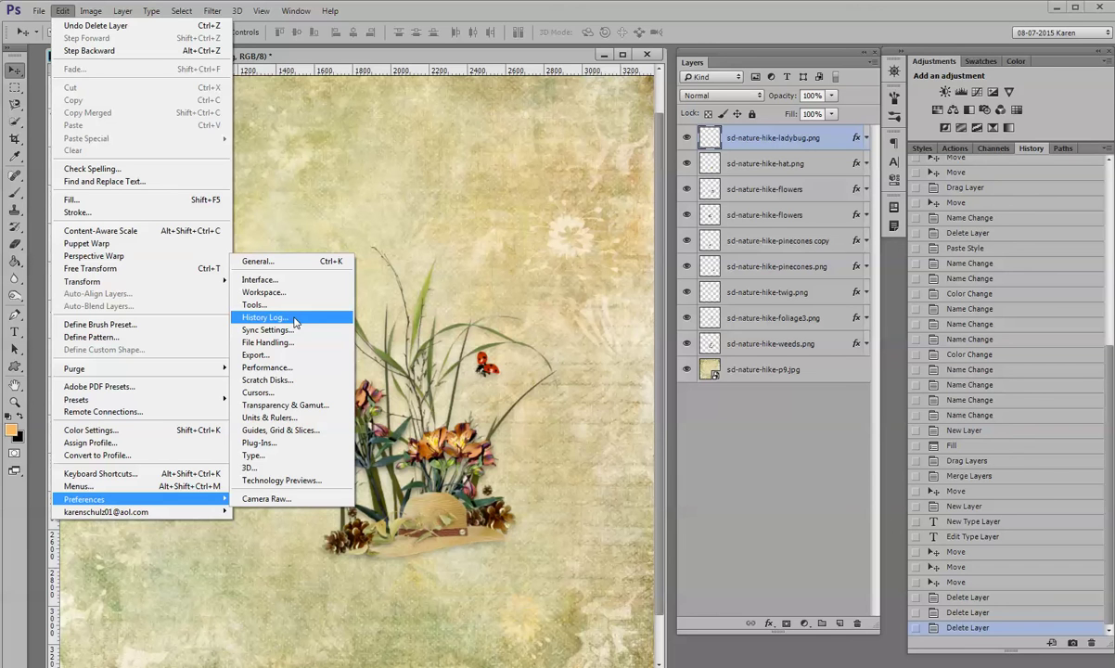
pyautogui.click(293, 318)
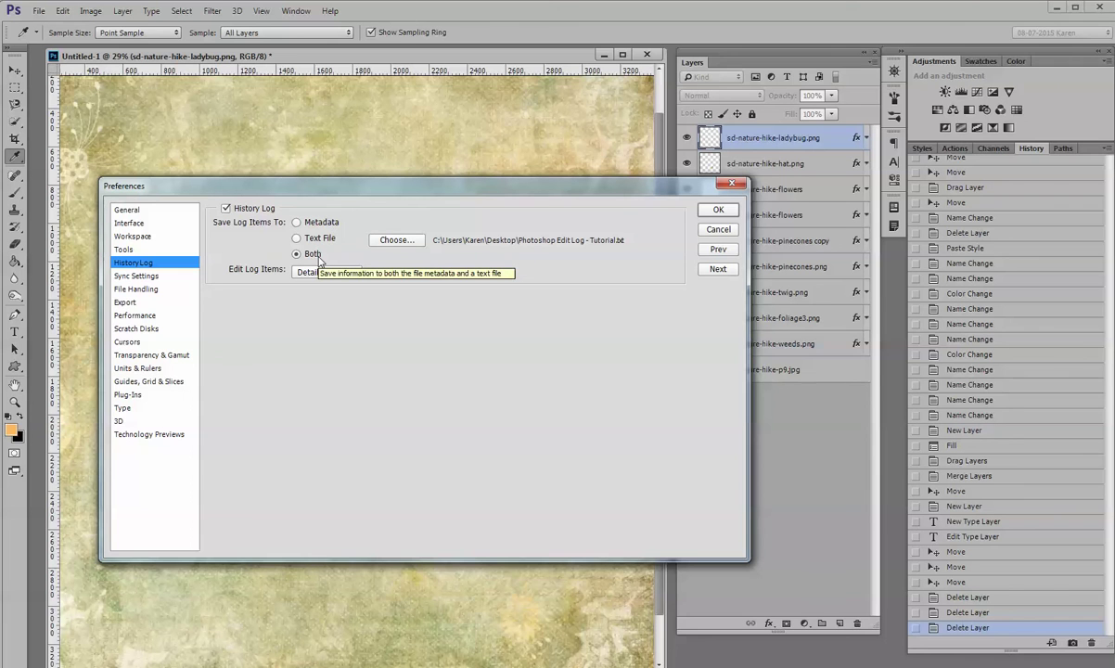
# Cancel choosing a new location, keeping 'Photoshop Edit Log - Tutorial.txt' on the Desktop as the log file.
pyautogui.click(403, 243)
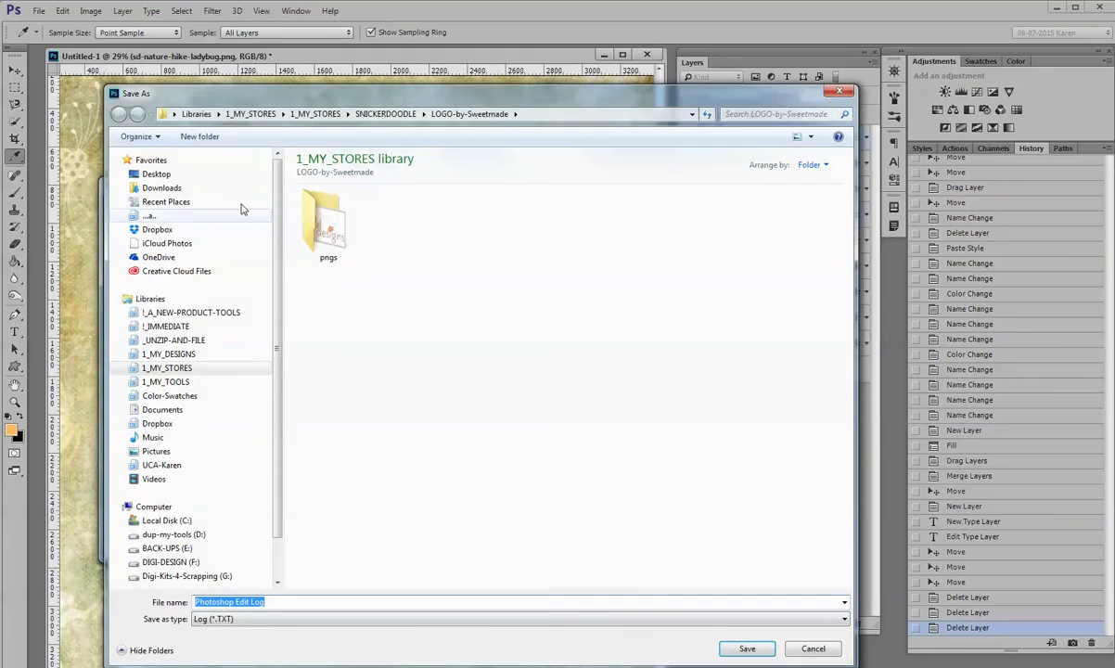
pyautogui.click(813, 648)
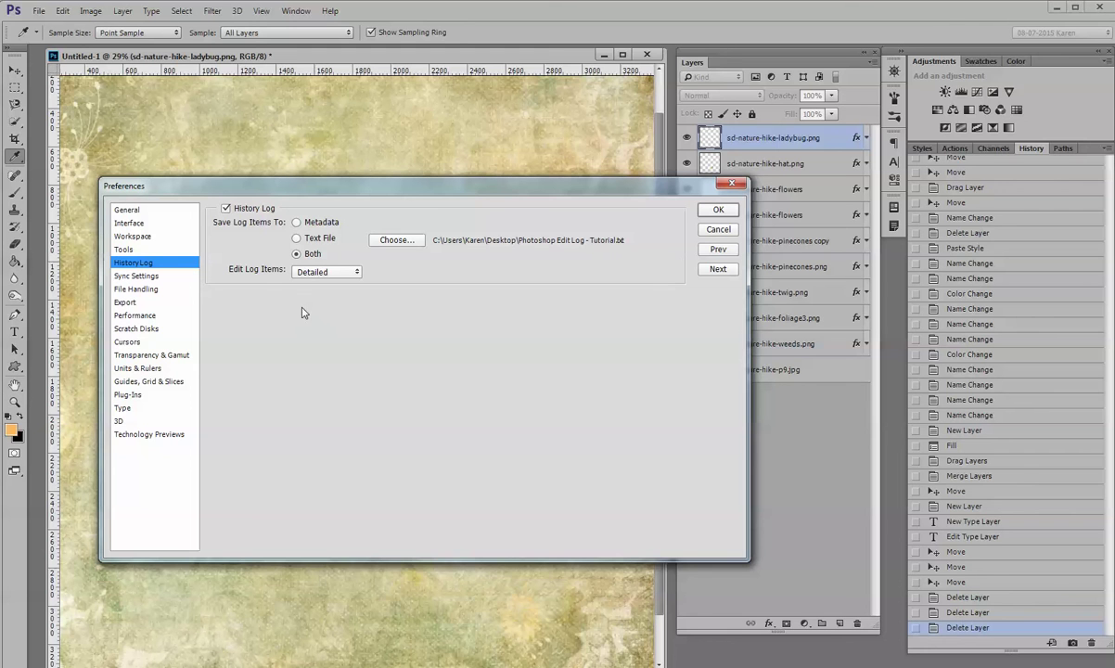
# Set the History Log's Edit Log Items to Detailed.
pyautogui.click(356, 275)
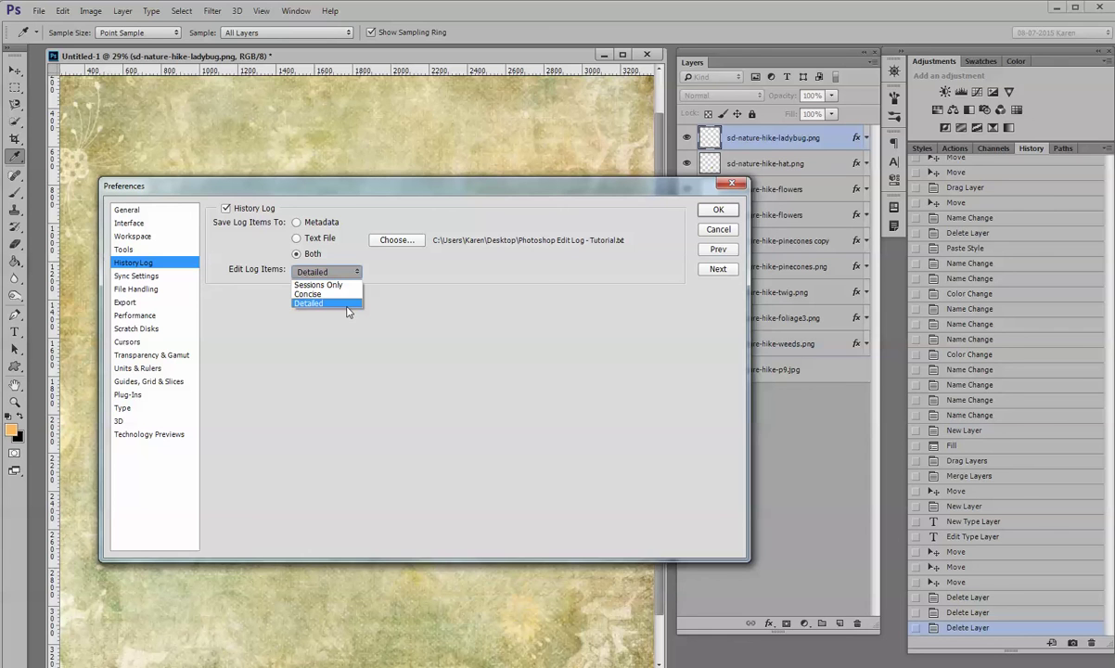
pyautogui.click(347, 306)
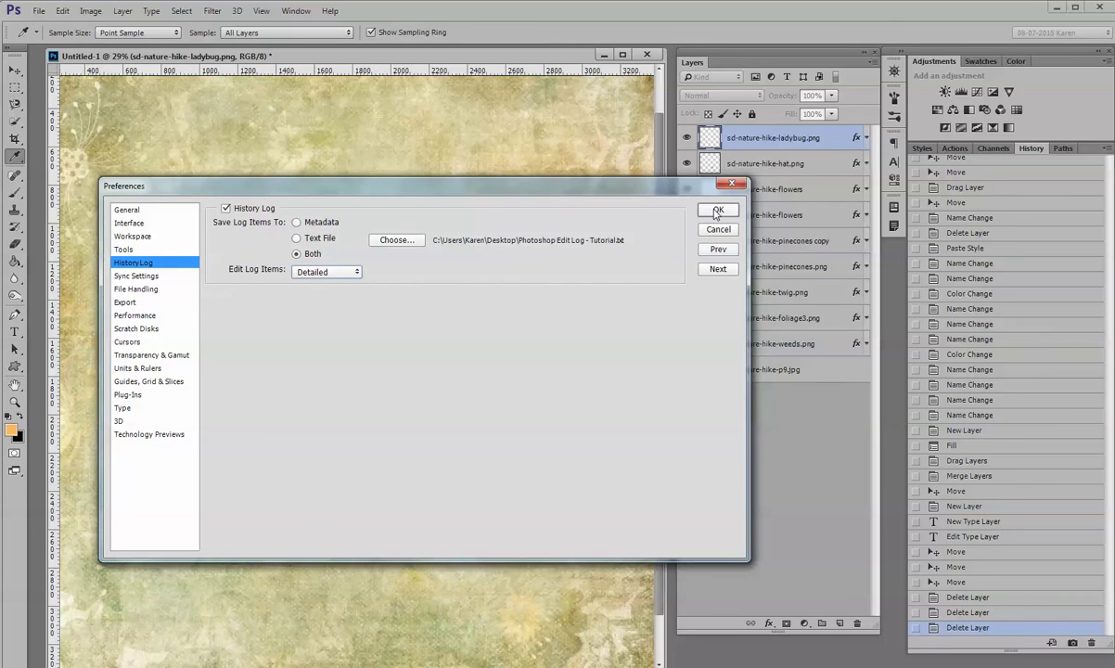
# Apply the History Log preferences with OK and return to the nature-hike document.
pyautogui.click(731, 183)
pyautogui.press('v')
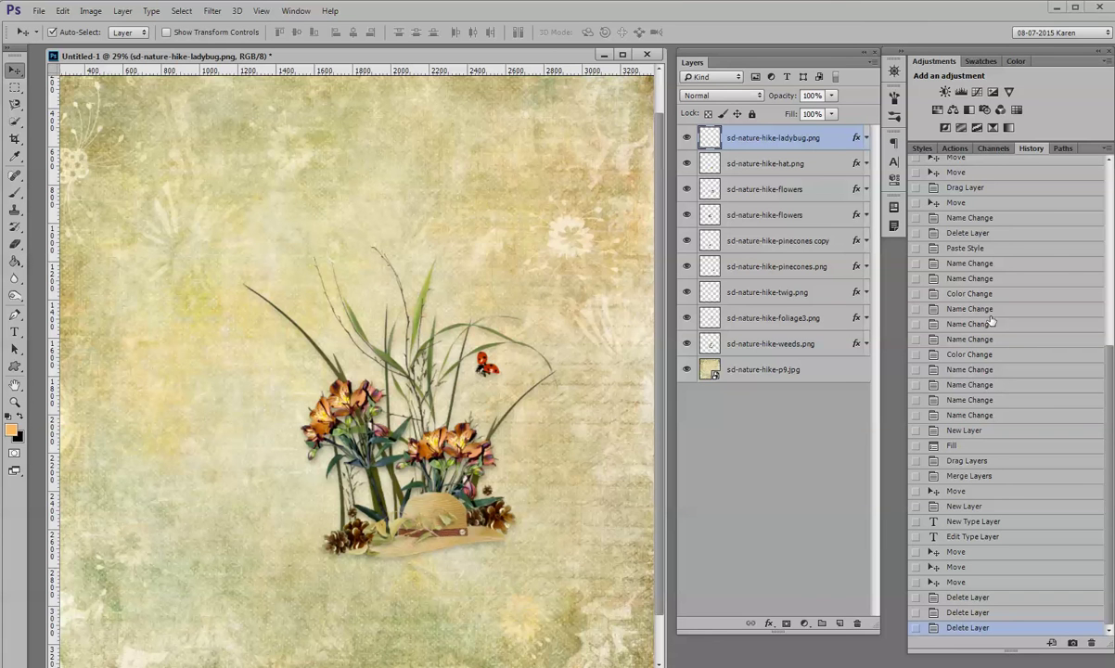
pyautogui.scroll(10, 1086, 266)
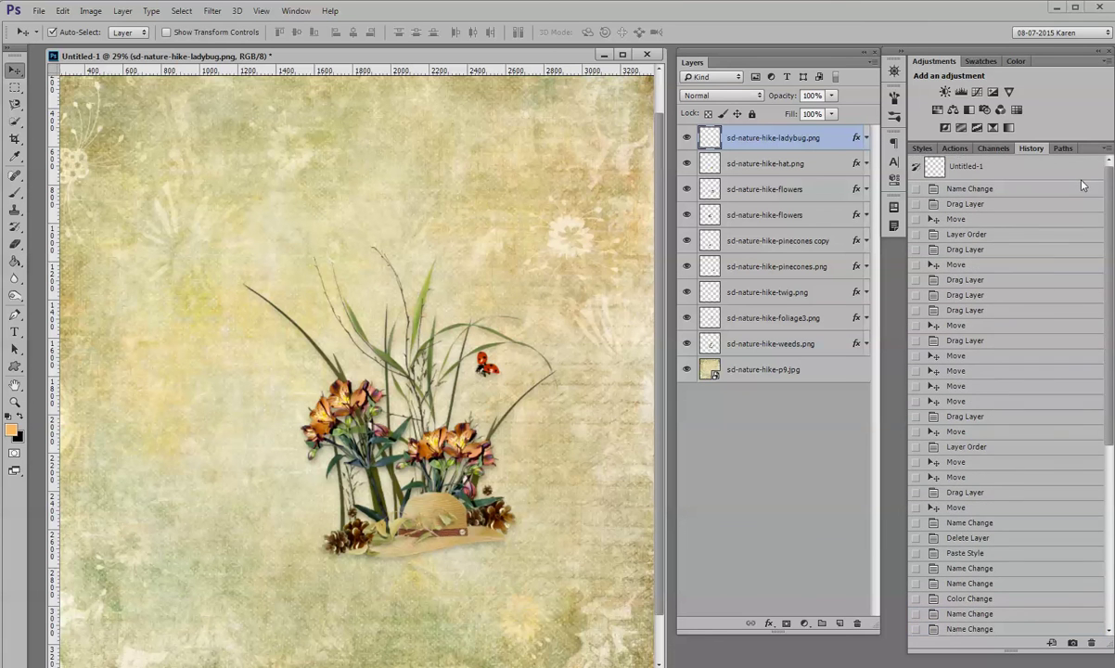
pyautogui.scroll(-10, 1087, 241)
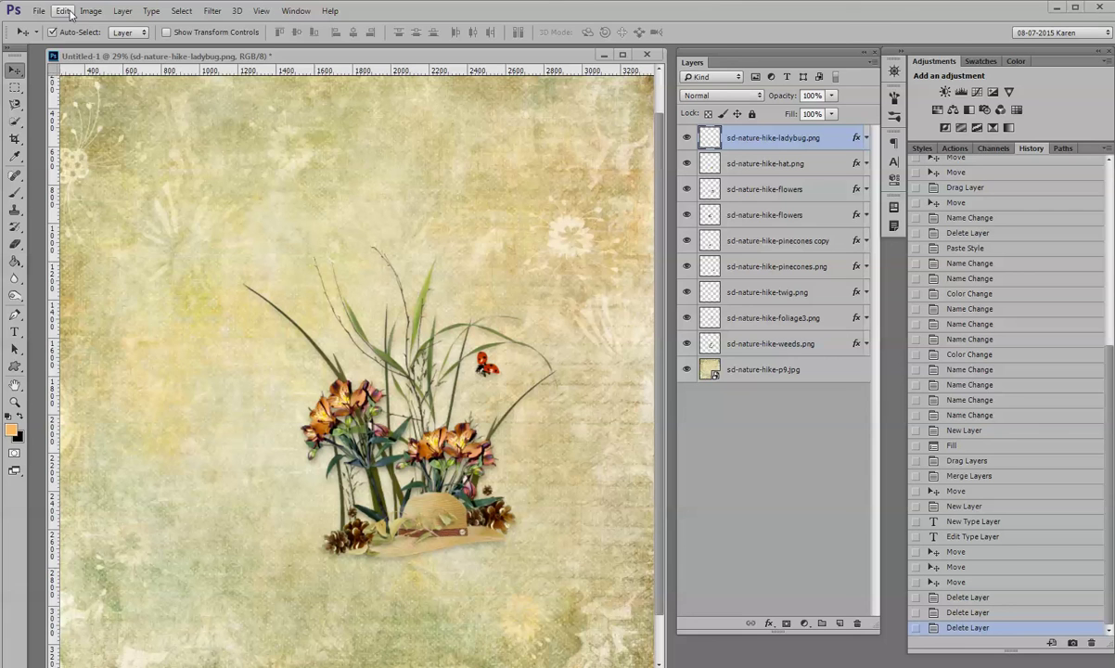
# Read the edit history in File Info's Photoshop metadata, then close it with OK.
pyautogui.click(39, 12)
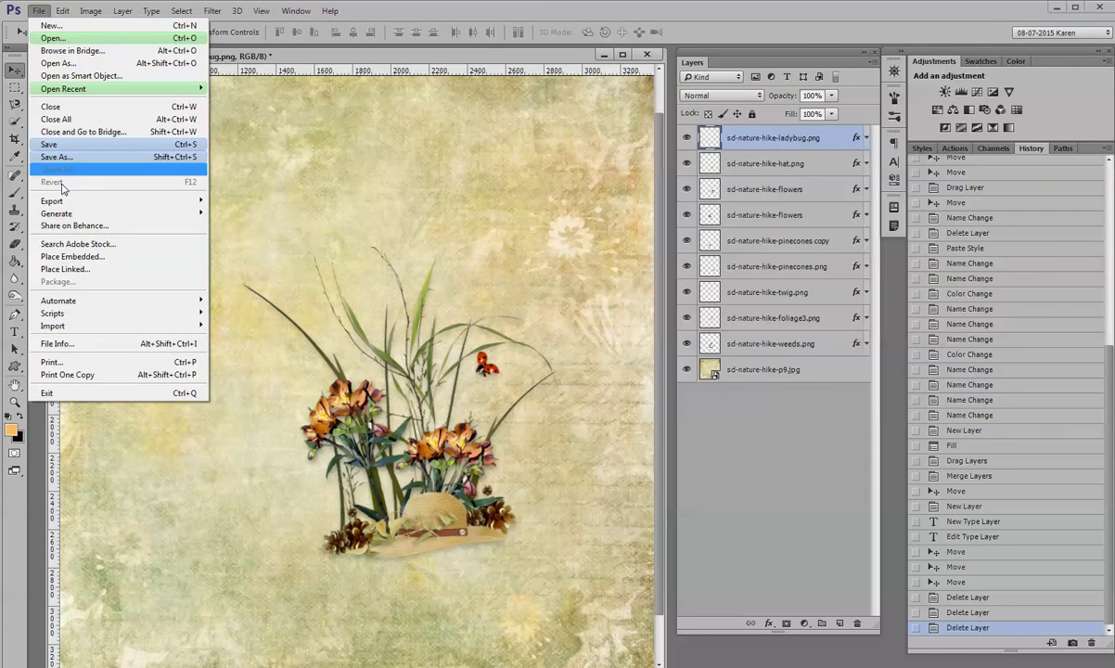
pyautogui.click(68, 345)
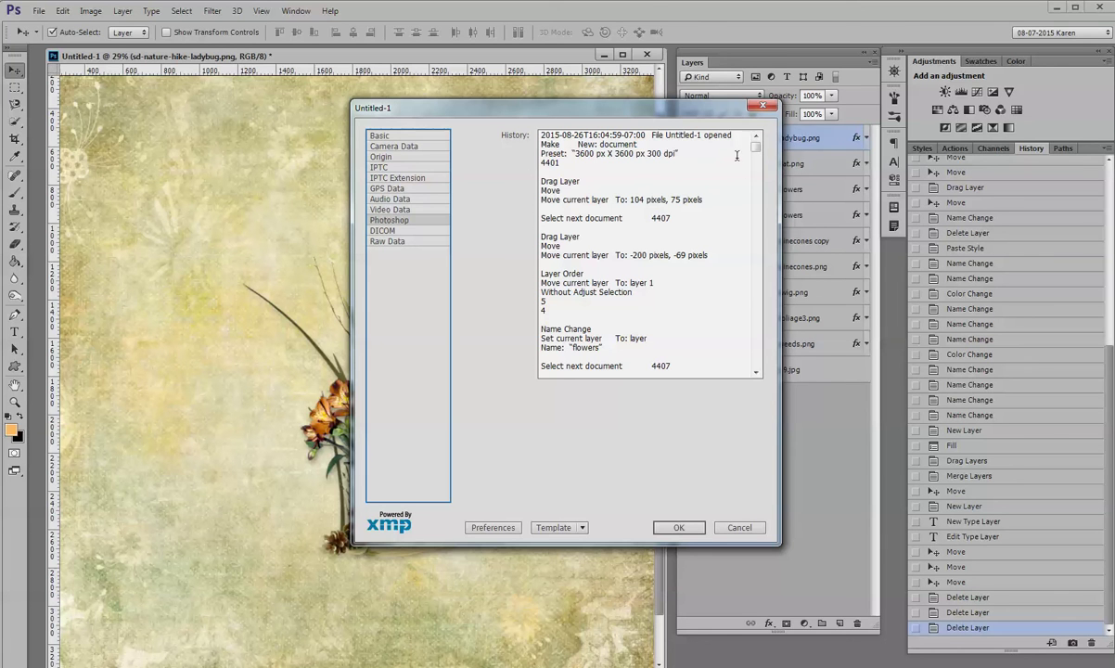
pyautogui.moveTo(755, 146)
pyautogui.mouseDown()
pyautogui.moveTo(758, 251)
pyautogui.moveTo(756, 139)
pyautogui.mouseUp()
pyautogui.click(675, 527)
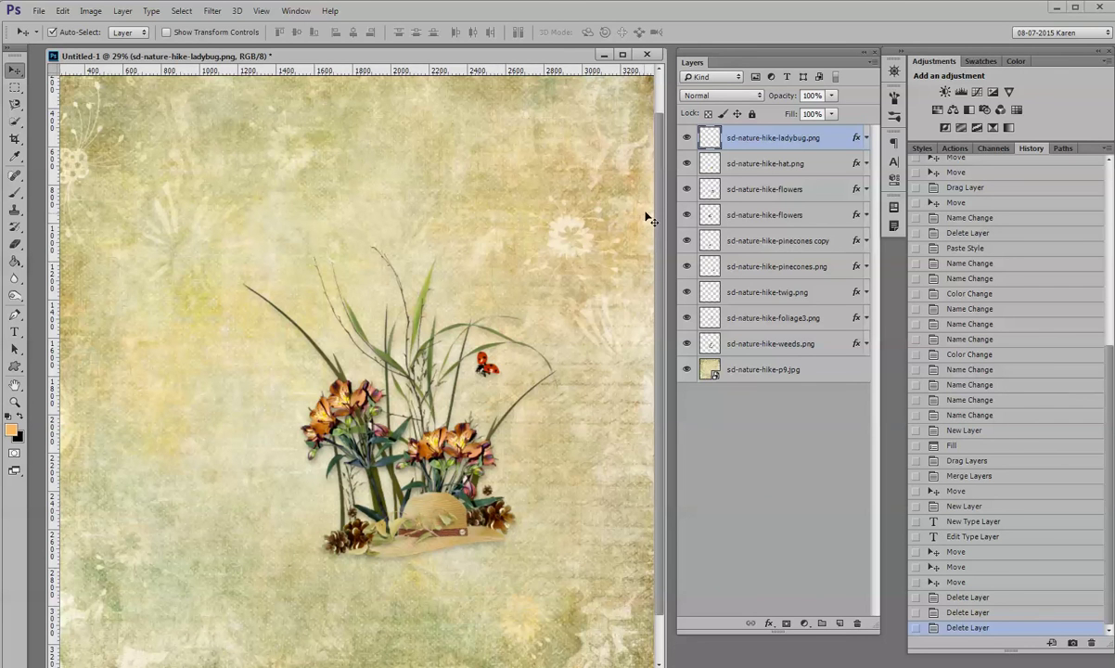
# Minimize the nature-hike document window to reveal the Windows desktop.
pyautogui.moveTo(659, 209); pyautogui.dragTo(663, 278)
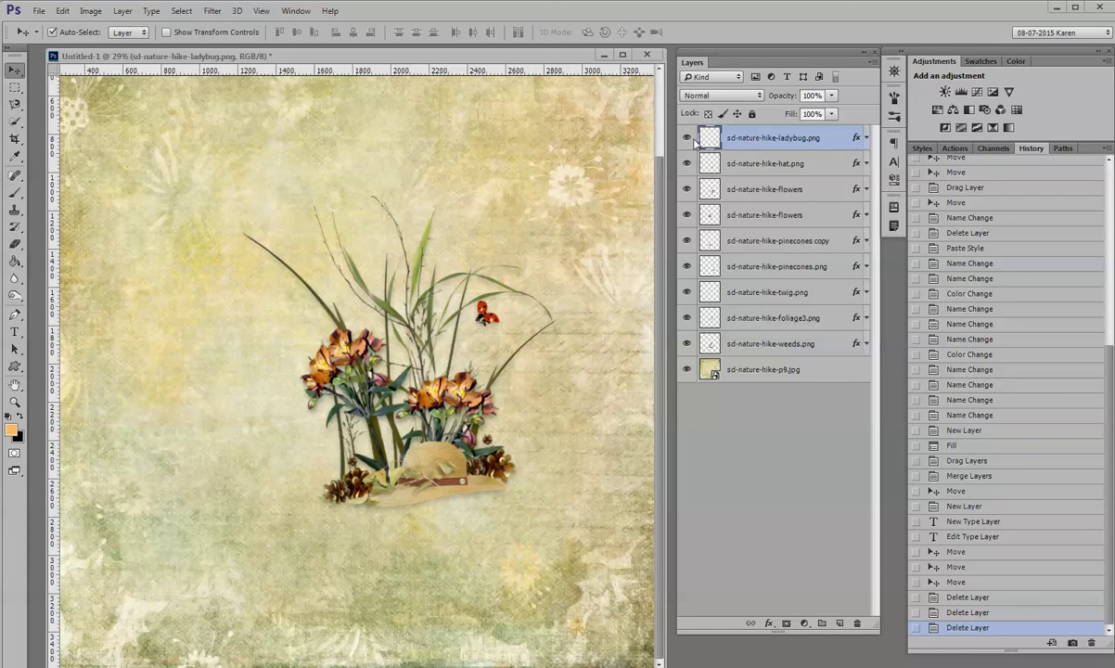
pyautogui.click(622, 56)
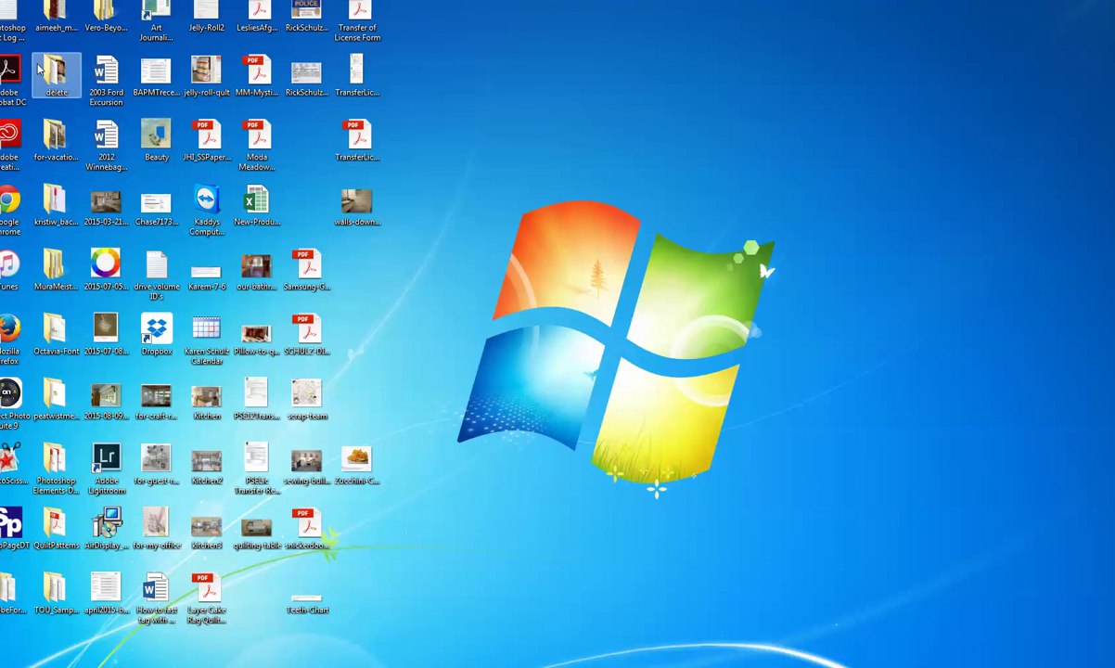
# Move the 'Photoshop Edit Log - Tutorial' file to mid-desktop and bring its Notepad window into full view.
pyautogui.moveTo(33, 41); pyautogui.dragTo(519, 283)
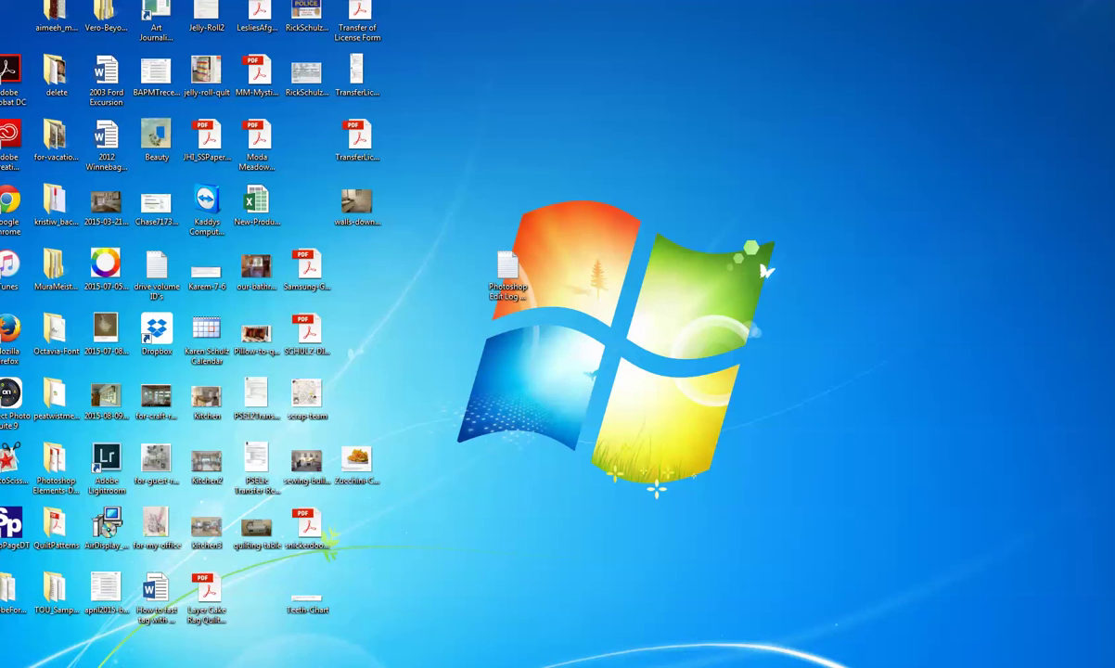
pyautogui.moveTo(1114, 200); pyautogui.dragTo(491, 83)
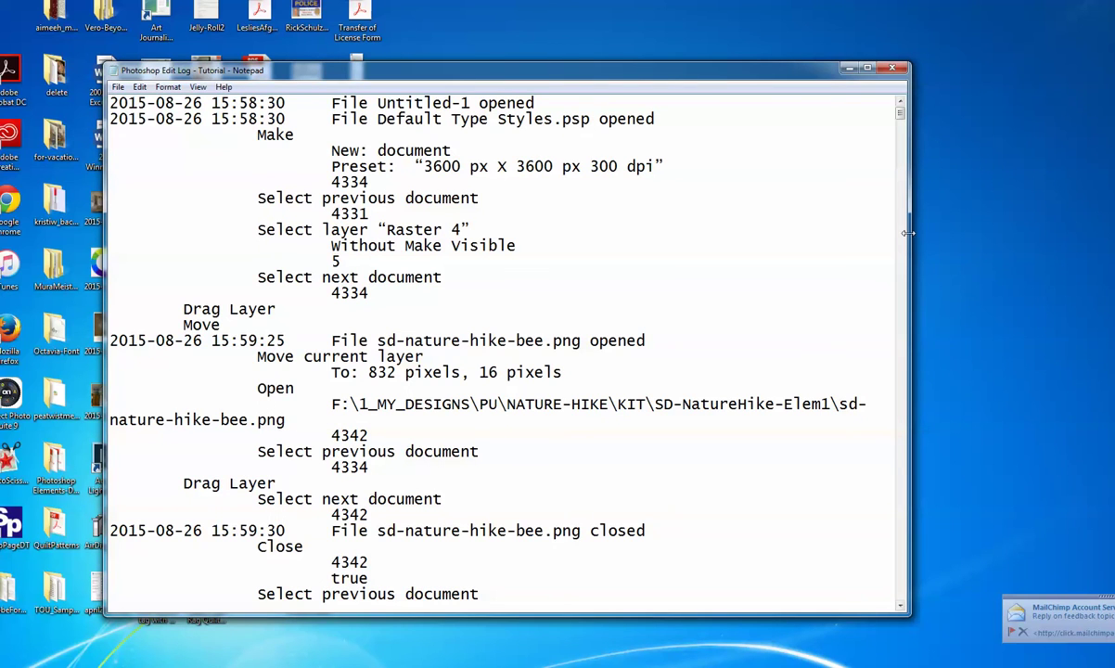
# Scroll the Notepad edit log down to its Delete Layer entries, then close Notepad.
pyautogui.moveTo(898, 116)
pyautogui.mouseDown()
pyautogui.moveTo(902, 279)
pyautogui.moveTo(899, 112)
pyautogui.mouseUp()
pyautogui.click(895, 70)
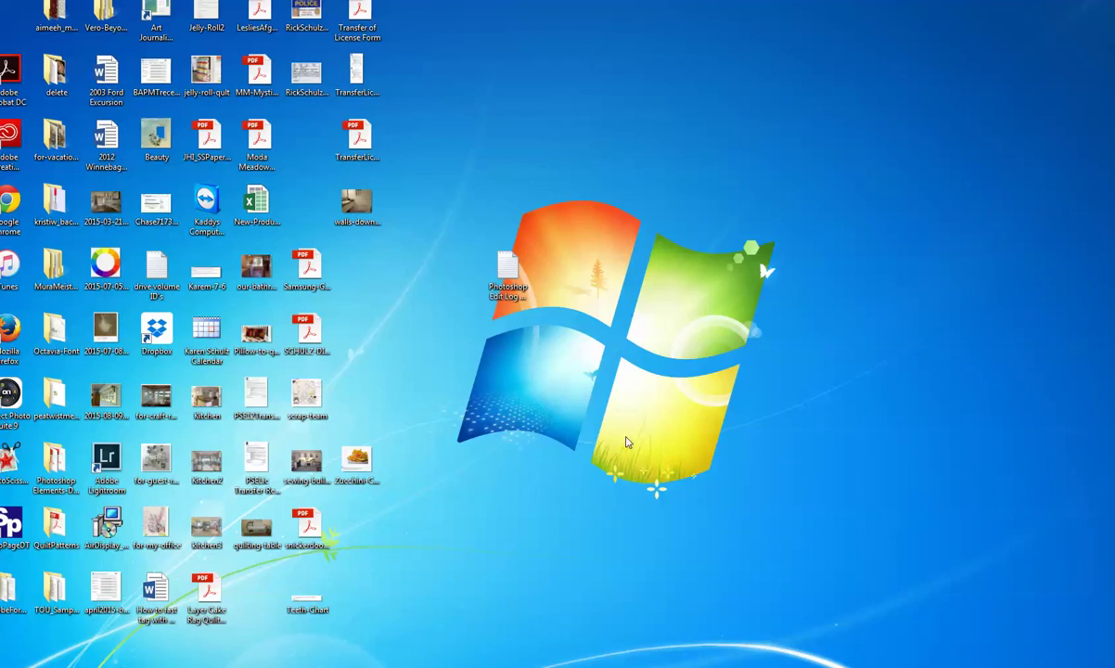
# Return to Photoshop and restore the Untitled-1 nature-hike document window.
pyautogui.hotkey('alt', 'Tab')
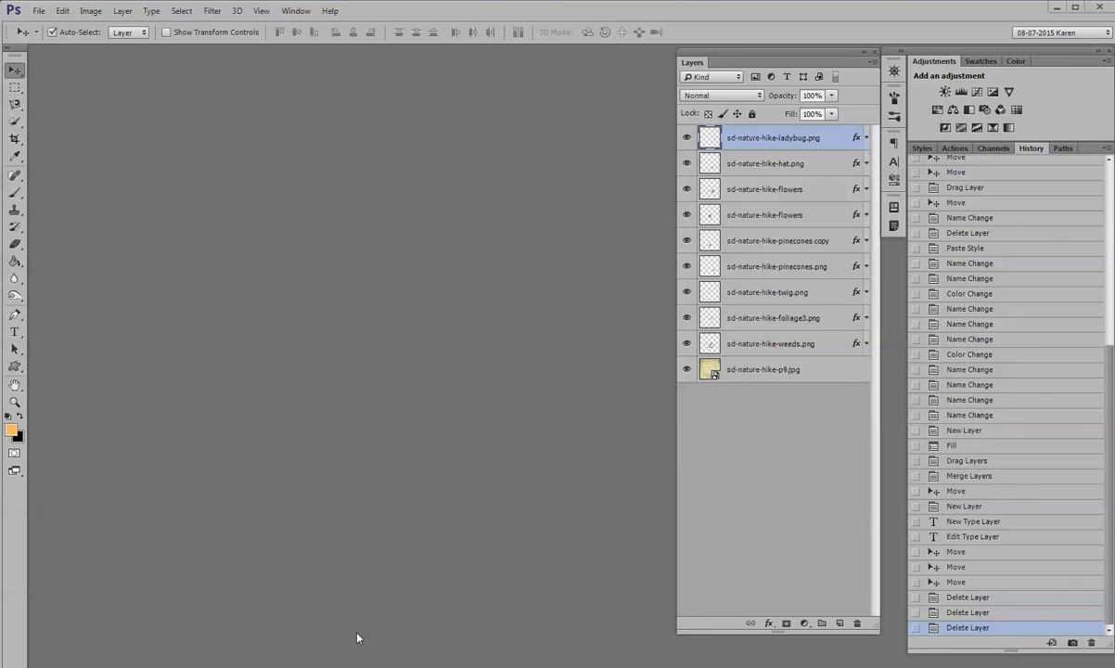
pyautogui.click(391, 598)
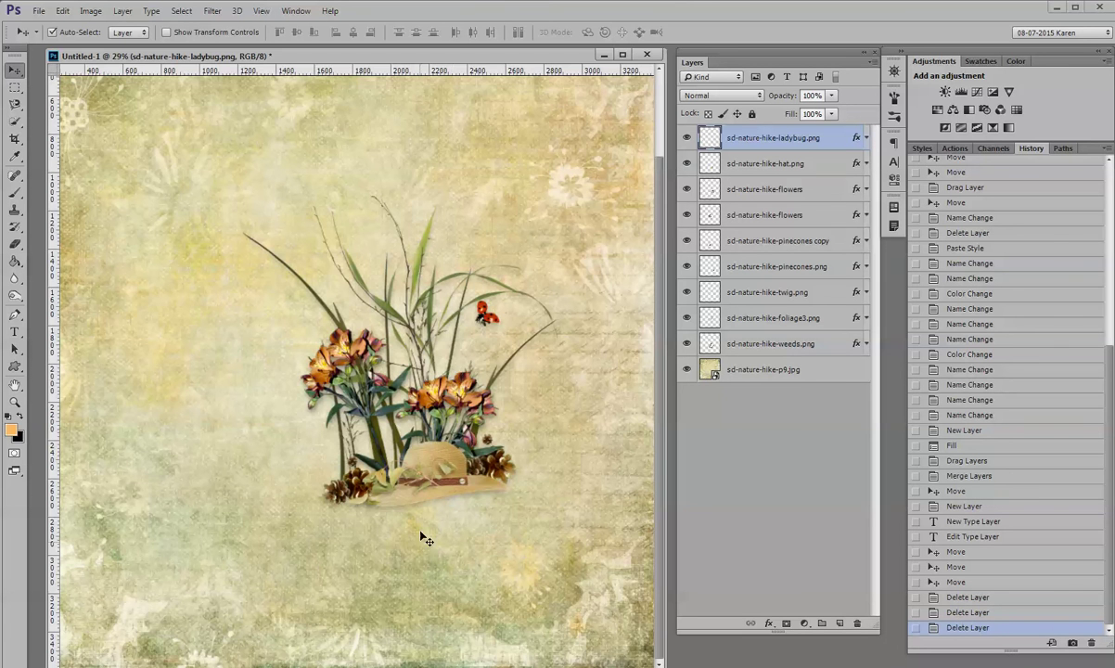